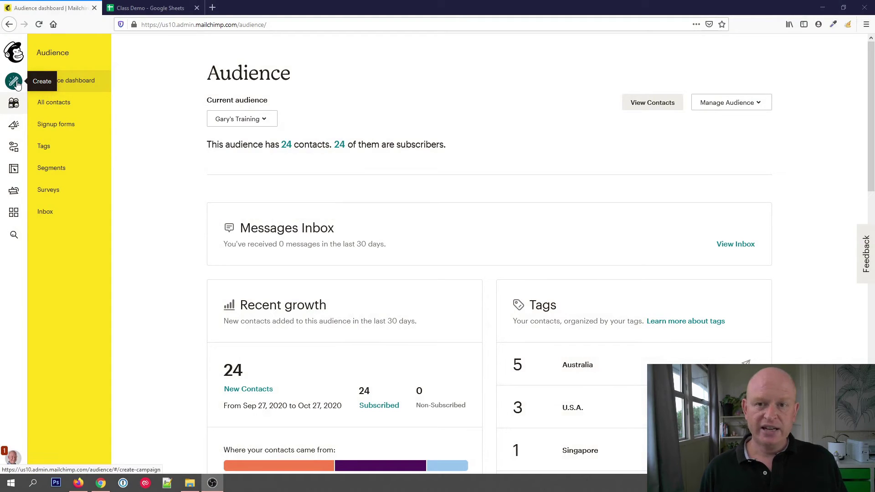
From the audience's contacts, create a new survey on the Surveys tab
{"action": "left_click", "coordinate": [662, 106]}
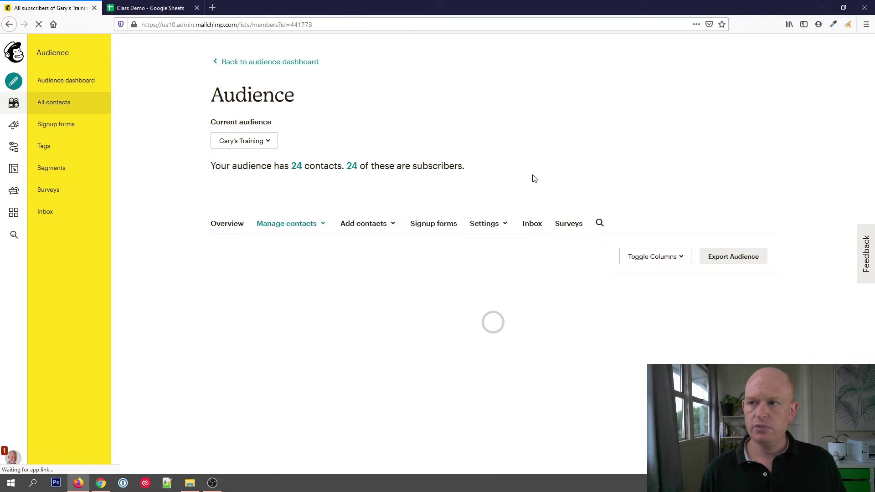
{"action": "left_click", "coordinate": [564, 224]}
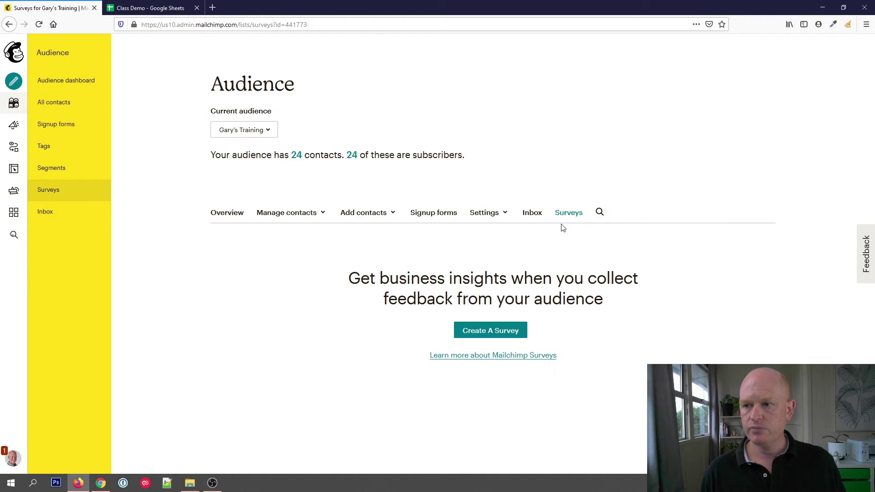
{"action": "left_click", "coordinate": [495, 331]}
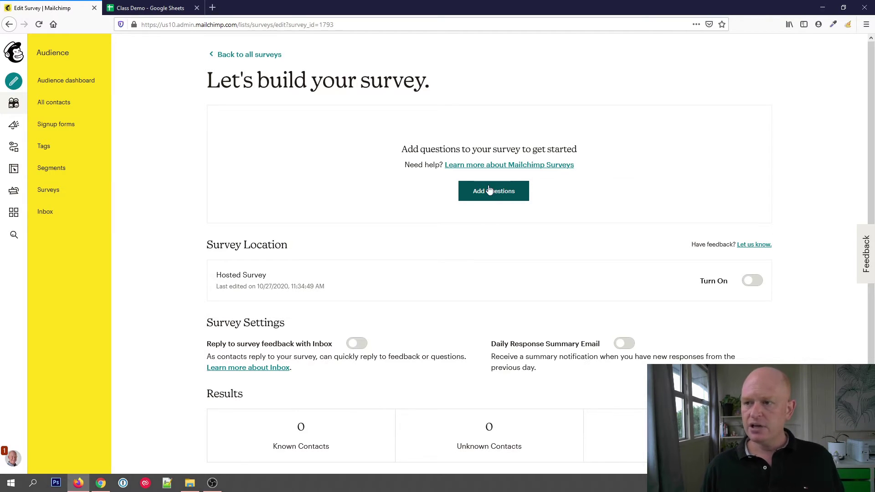
In Design's Custom Messaging, enter the description 'Please tell us how we are doing ....', correcting 'teel'
{"action": "left_click", "coordinate": [487, 195]}
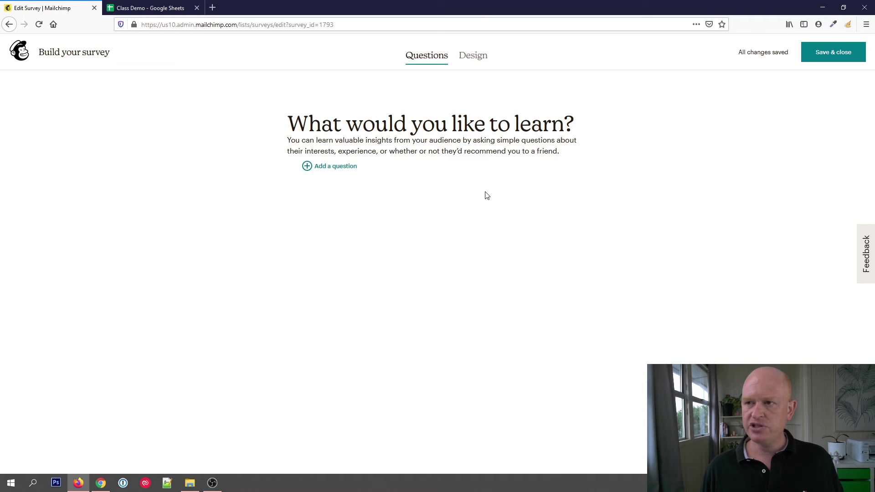
{"action": "left_click", "coordinate": [478, 63]}
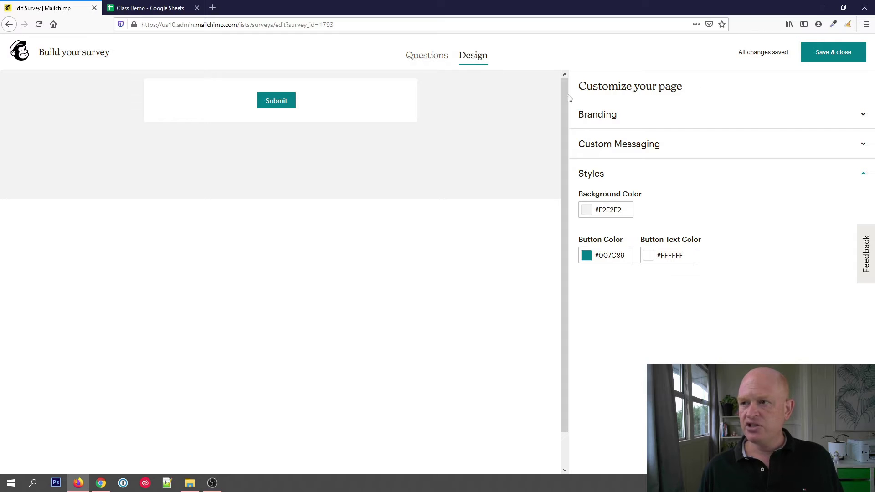
{"action": "left_click", "coordinate": [865, 118]}
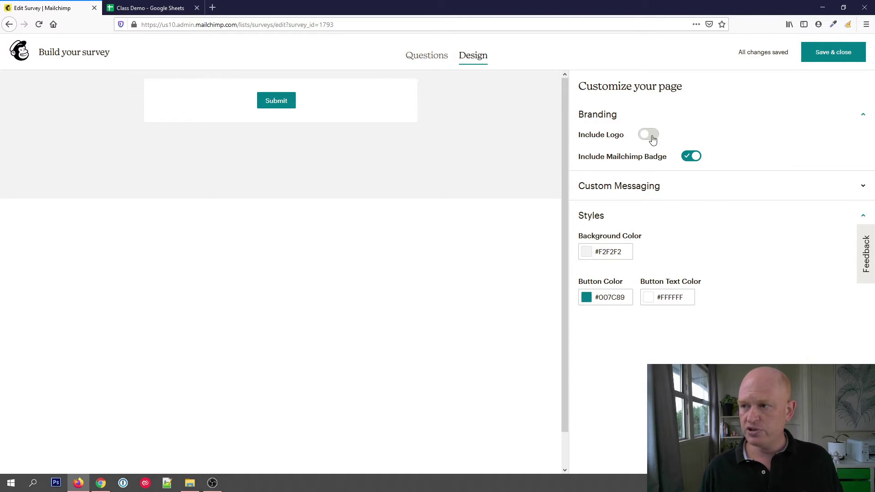
{"action": "left_click", "coordinate": [862, 186]}
{"action": "left_click", "coordinate": [654, 236]}
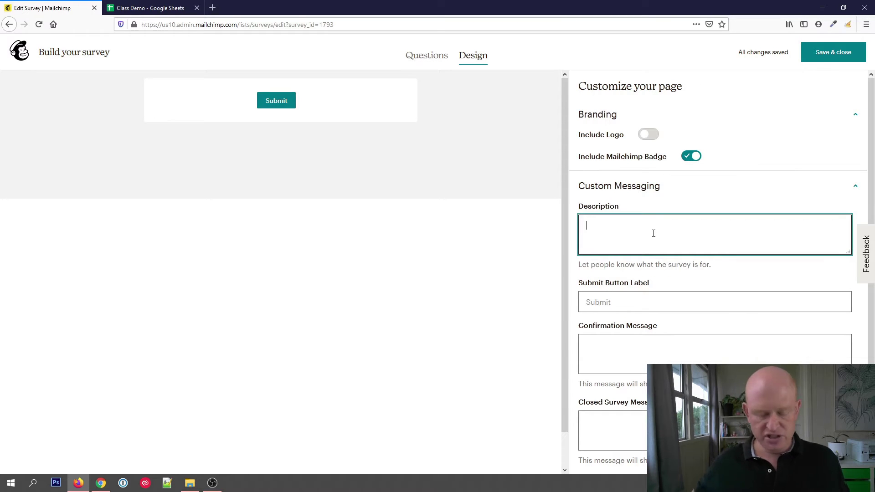
{"action": "type", "text": "Please "}
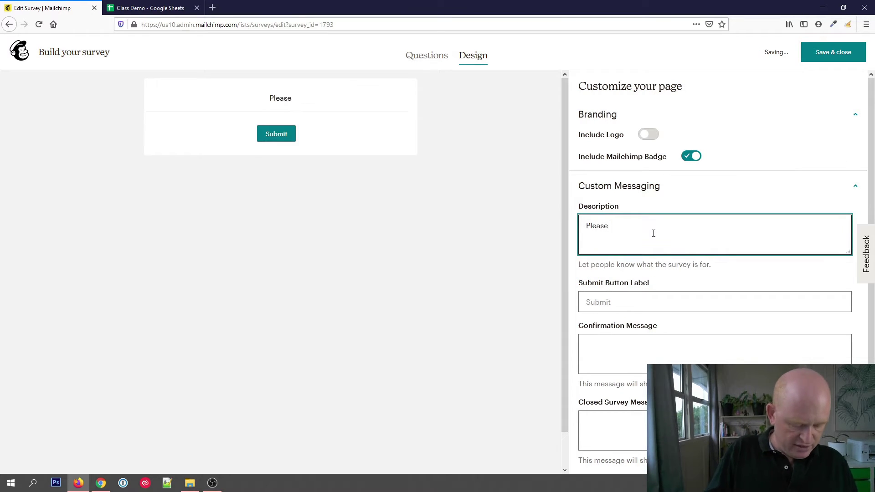
{"action": "type", "text": "teel u"}
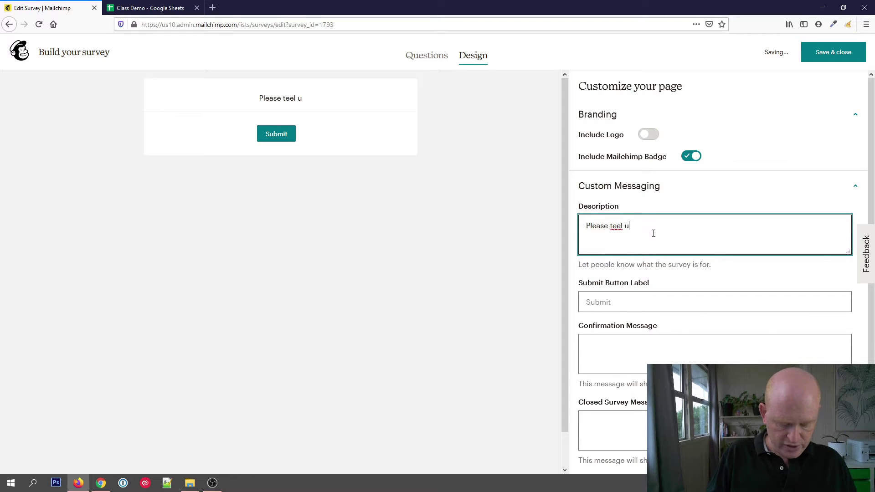
{"action": "type", "text": "s how we are "}
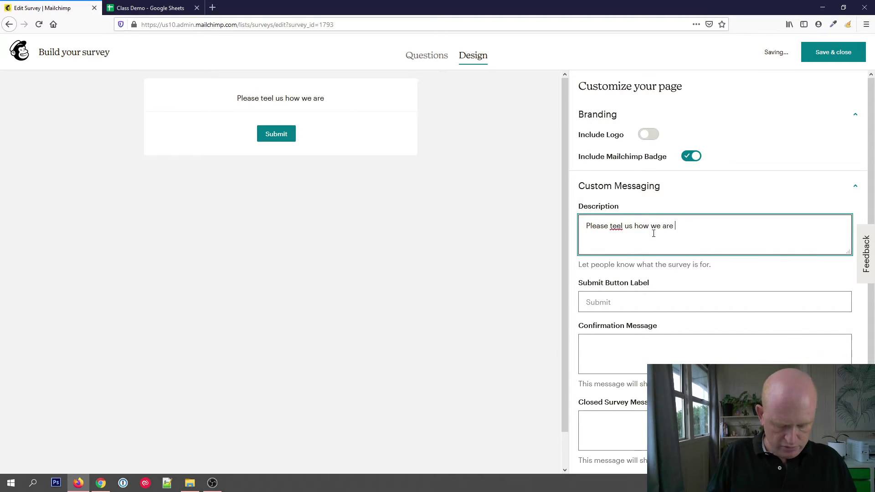
{"action": "type", "text": "doing ...."}
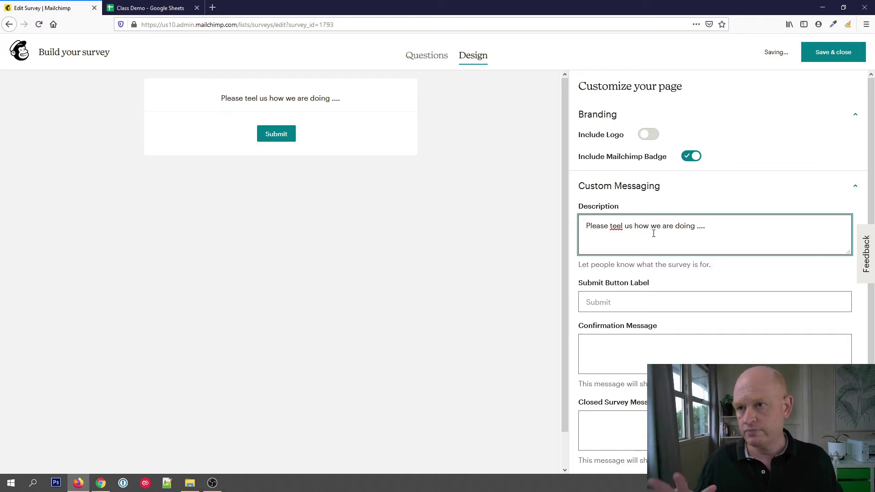
{"action": "left_click", "coordinate": [624, 241]}
{"action": "key", "text": "BackSpace"}
{"action": "type", "text": "l"}
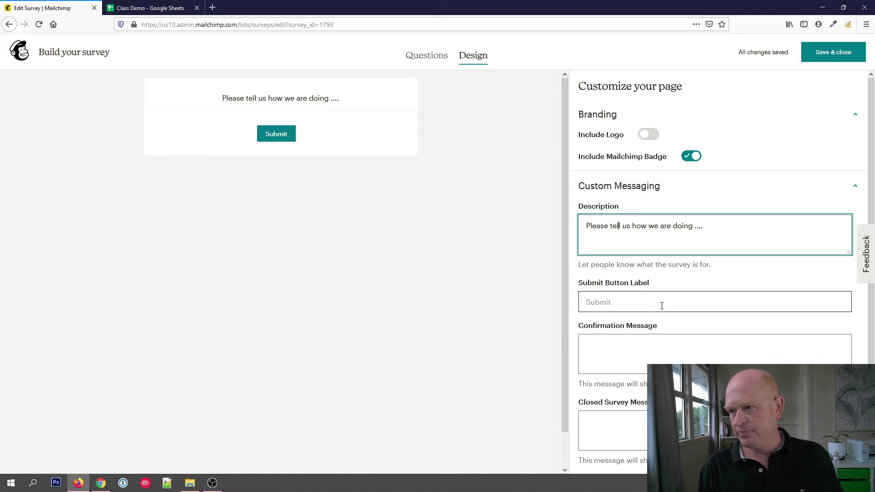
{"action": "scroll", "coordinate": [745, 258], "scroll_direction": "down", "scroll_amount": 3}
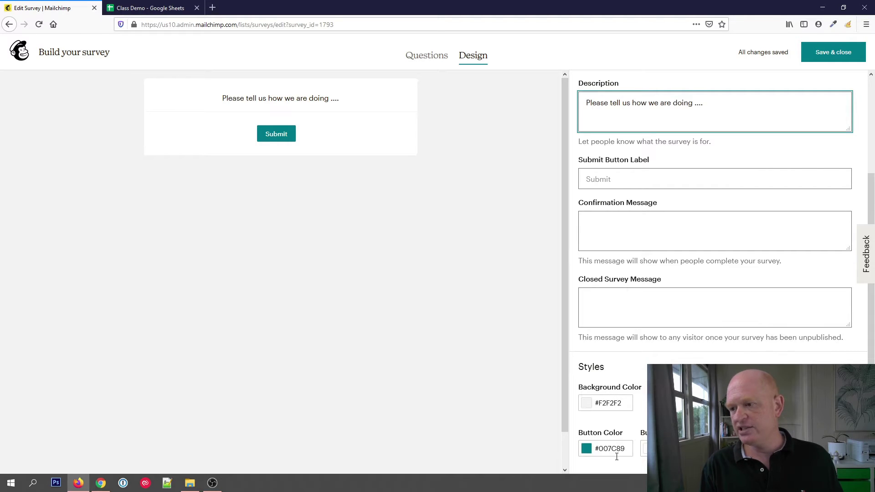
{"action": "scroll", "coordinate": [732, 143], "scroll_direction": "up", "scroll_amount": 3}
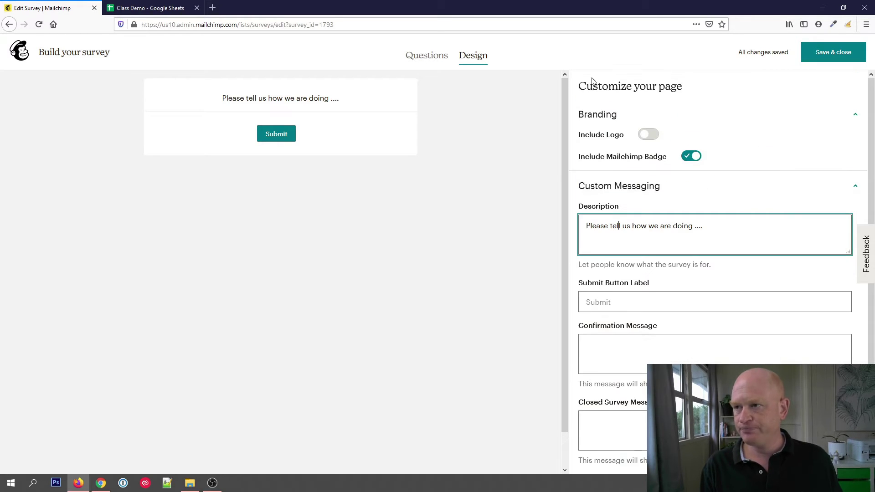
Add a 0-10 Range question asking 'How do you rate our service?'
{"action": "left_click", "coordinate": [430, 60]}
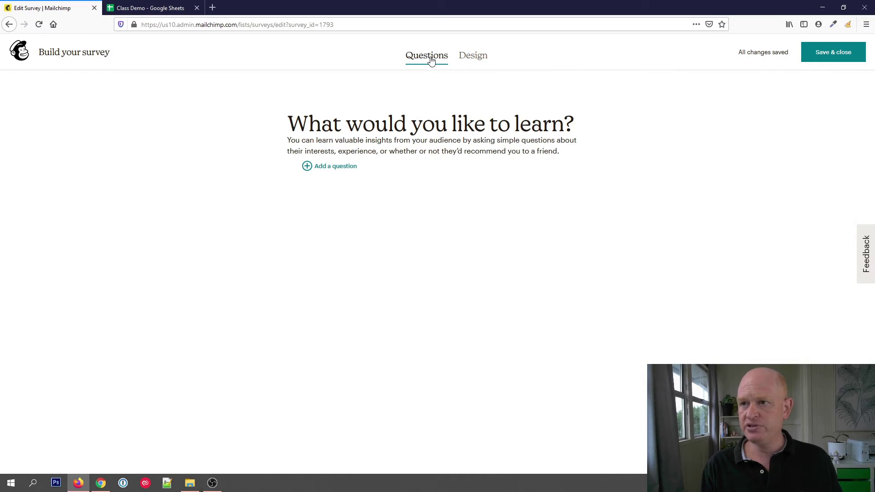
{"action": "left_click", "coordinate": [334, 167]}
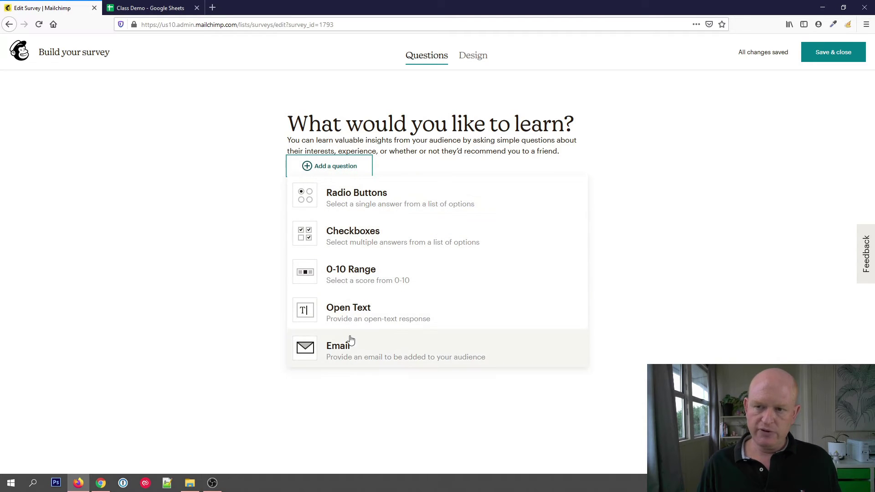
{"action": "left_click", "coordinate": [353, 278]}
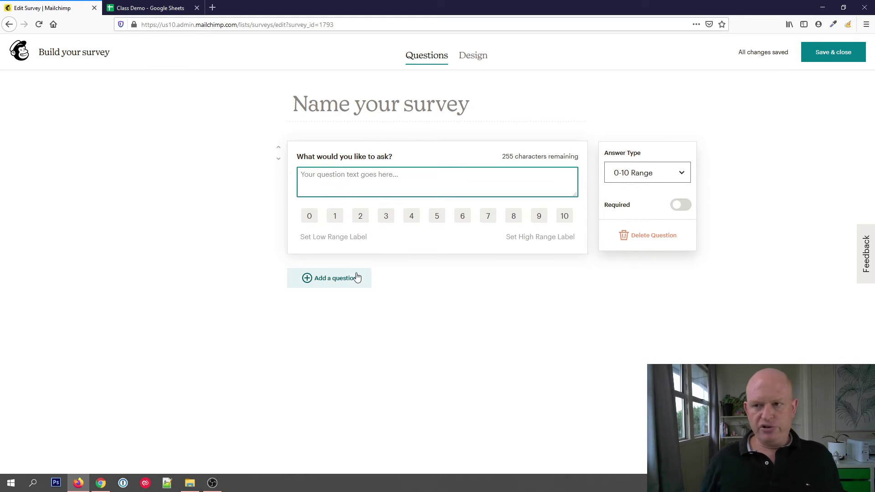
{"action": "type", "text": "How "}
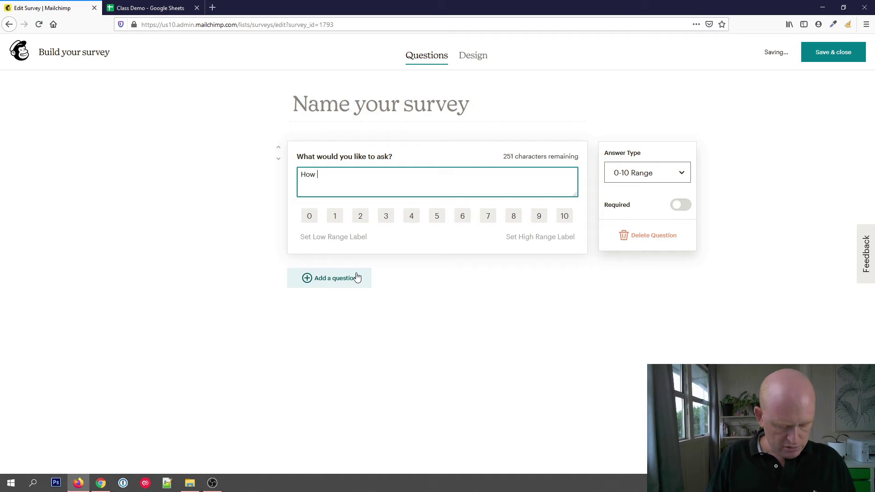
{"action": "type", "text": "do you rate our servi"}
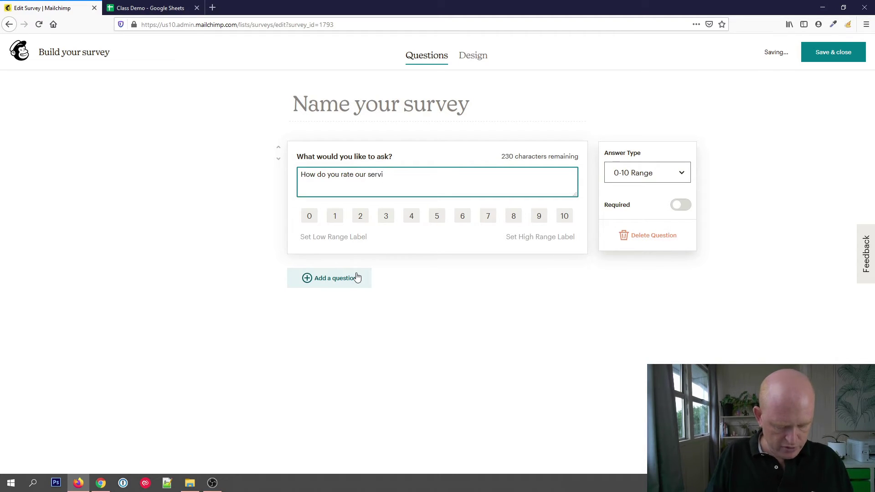
{"action": "type", "text": "ce?"}
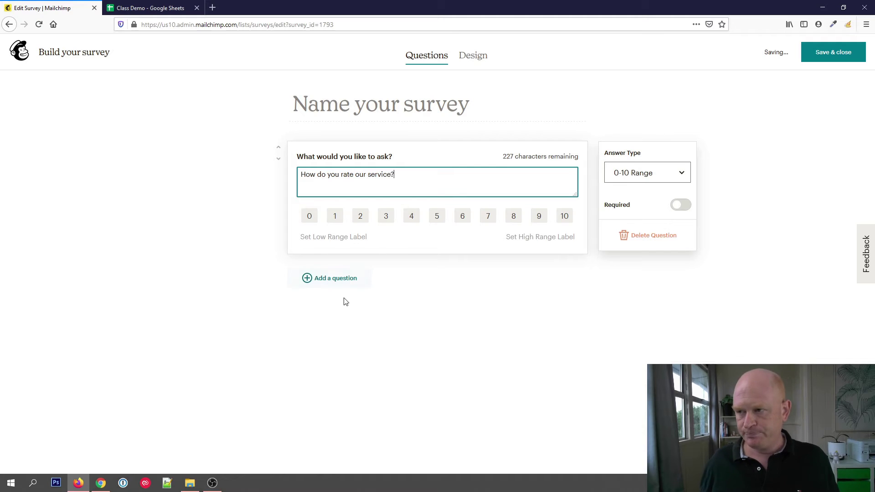
Label the scale's low end 'Not great' and high end 'Fantastic'
{"action": "left_click", "coordinate": [331, 237]}
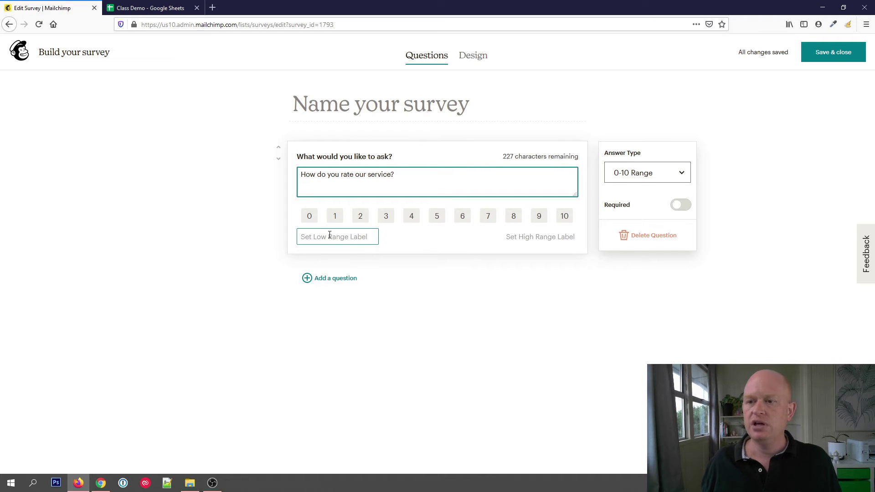
{"action": "type", "text": "Not great"}
{"action": "left_click", "coordinate": [555, 234]}
{"action": "type", "text": "Fantastic"}
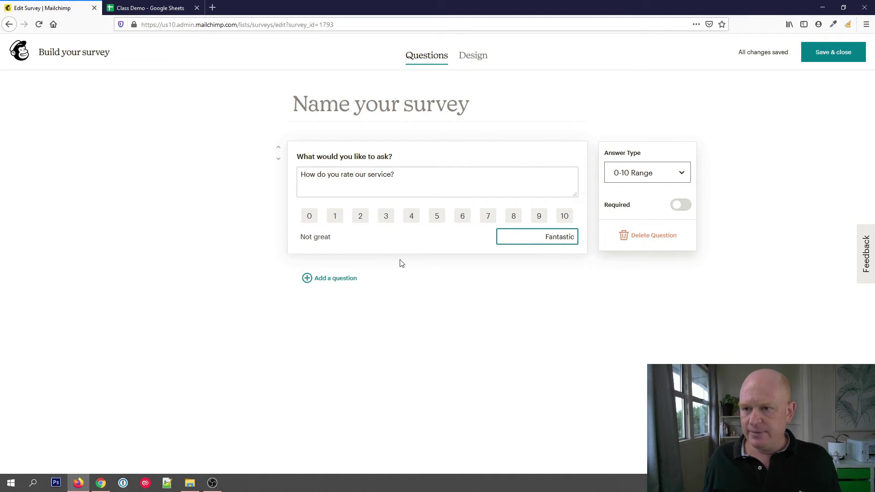
Add an Email question 'Your email' with the newsletter subscription opt-in switched on
{"action": "left_click", "coordinate": [340, 282]}
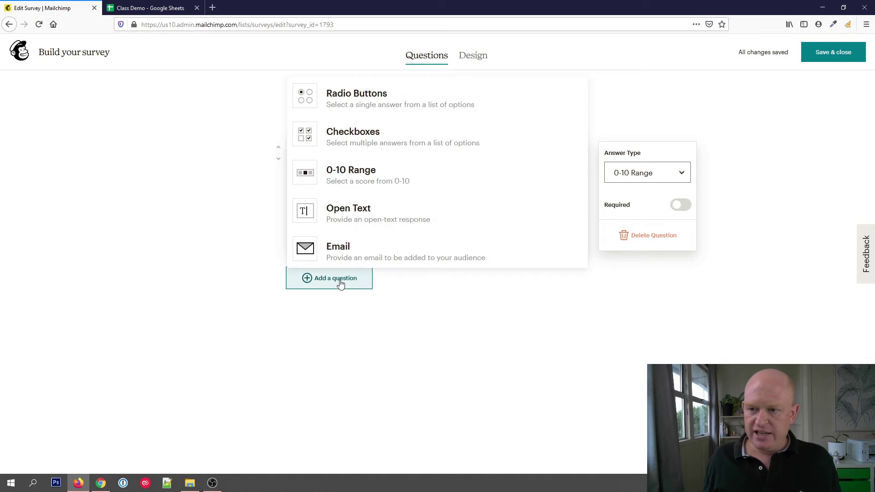
{"action": "left_click", "coordinate": [352, 254]}
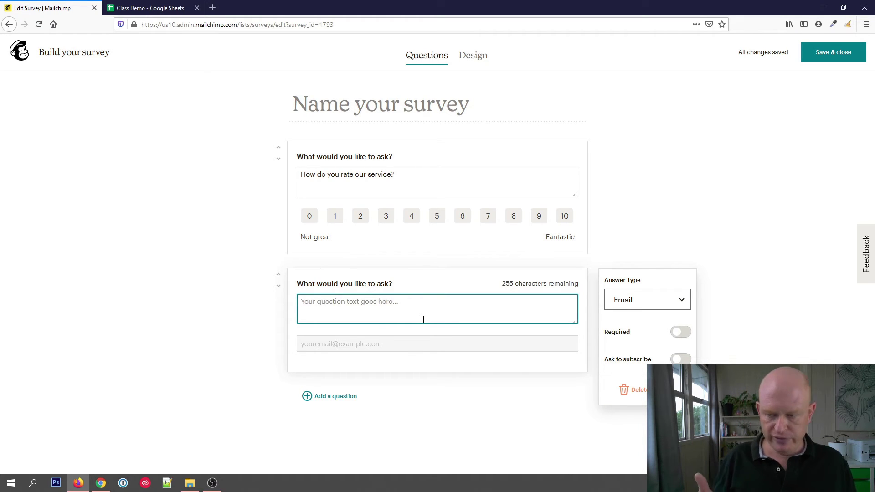
{"action": "type", "text": "Your email"}
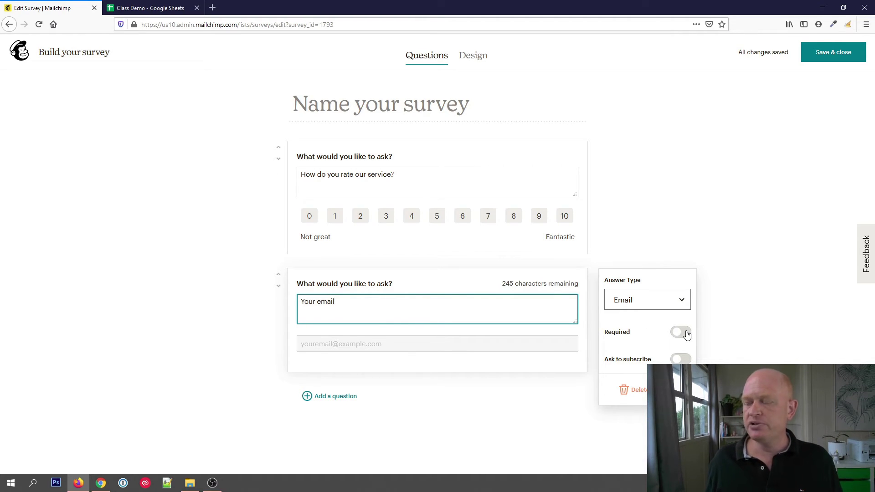
{"action": "left_click", "coordinate": [684, 359]}
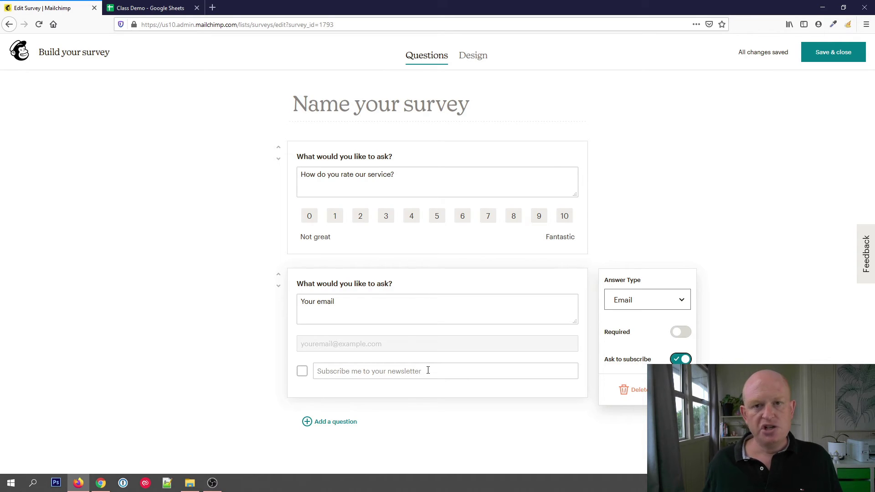
{"action": "left_click", "coordinate": [737, 280]}
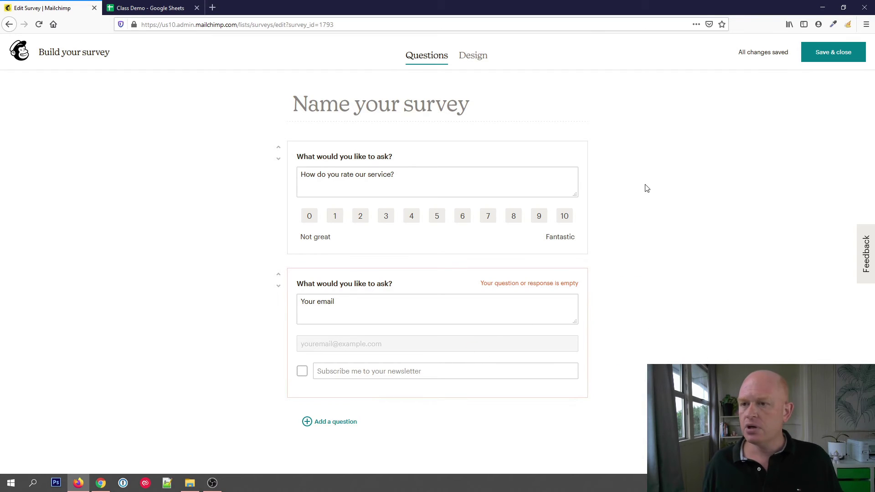
Title the survey 'How is our service?' and save and close the editor
{"action": "left_click", "coordinate": [491, 110]}
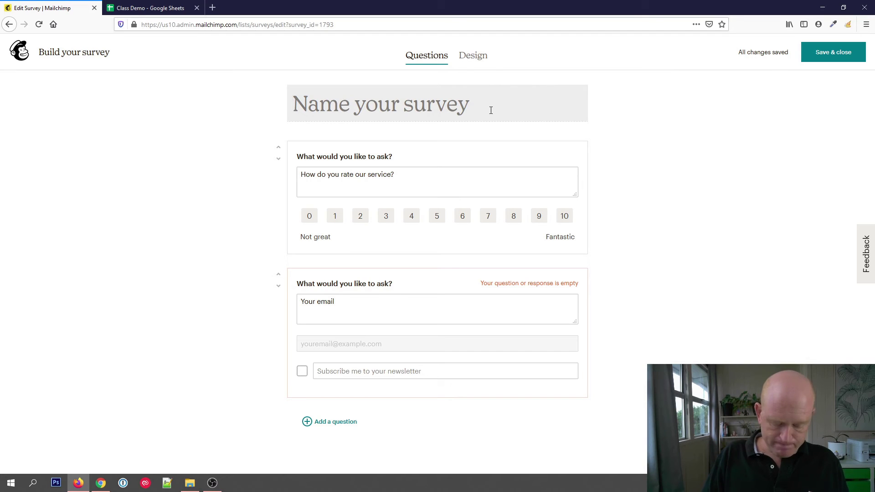
{"action": "type", "text": "How is our service"}
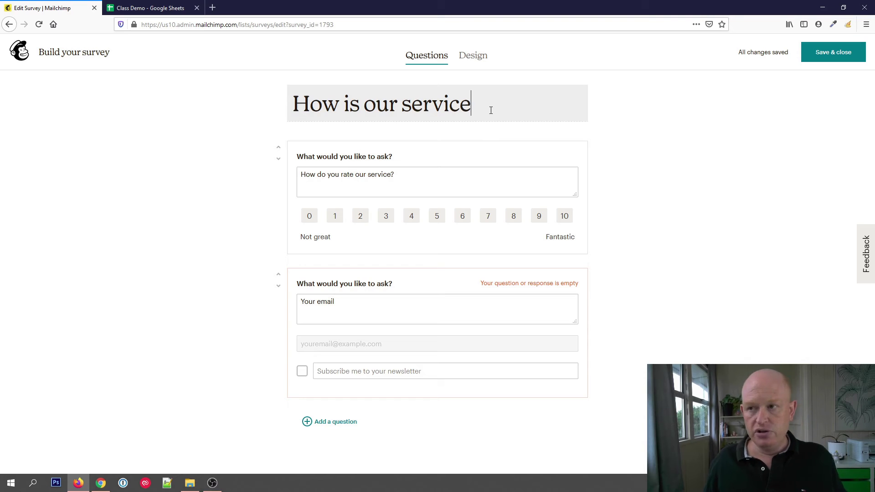
{"action": "type", "text": "?"}
{"action": "left_click", "coordinate": [835, 53]}
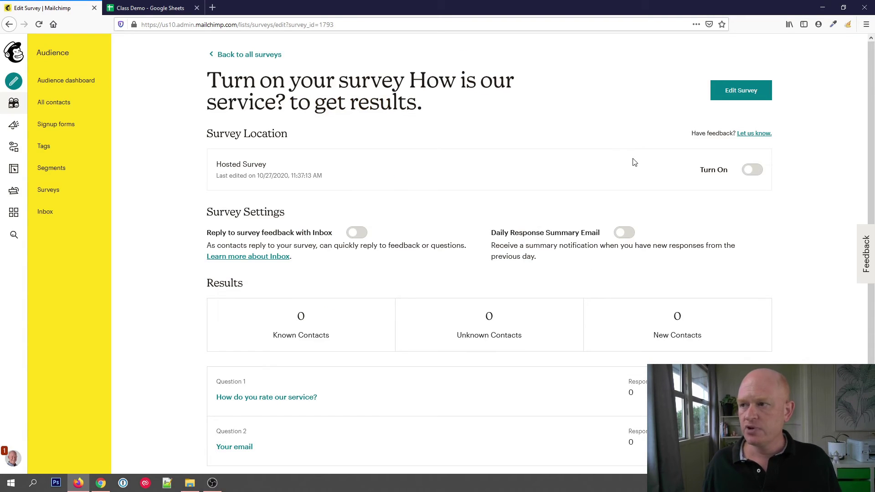
Switch on the Hosted Survey toggle so the survey URL becomes available
{"action": "left_click_drag", "start_coordinate": [216, 164], "coordinate": [271, 168]}
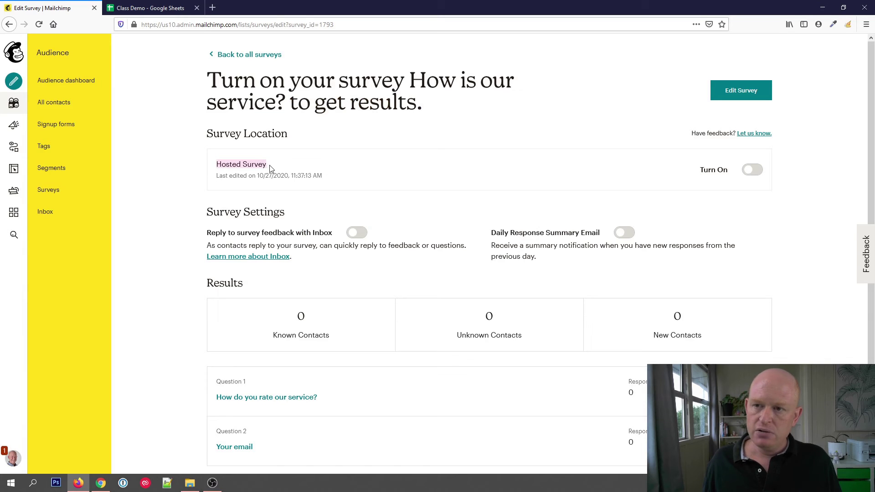
{"action": "left_click", "coordinate": [752, 171]}
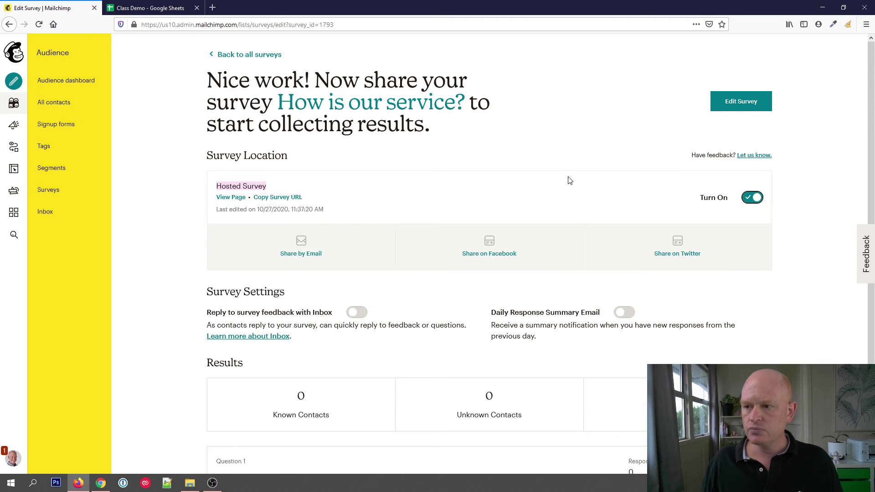
{"action": "scroll", "coordinate": [567, 182], "scroll_direction": "down", "scroll_amount": 2}
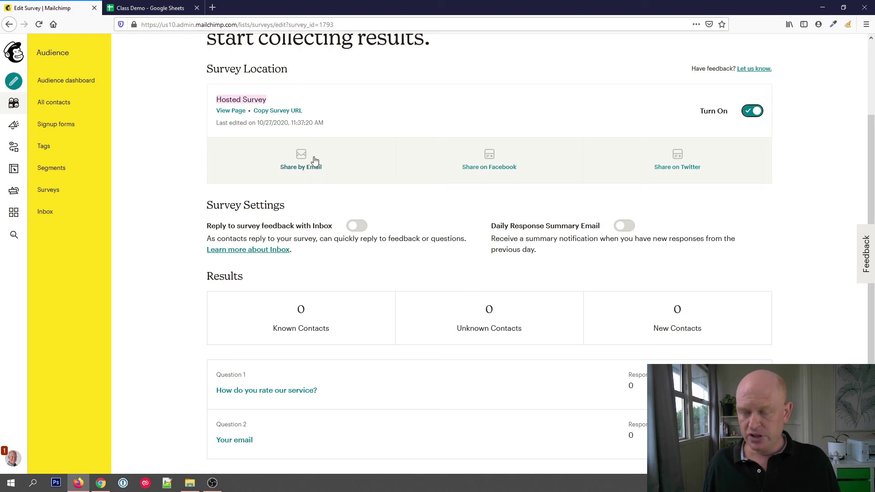
Preview the live survey page in a new tab, try its email field, then return to Mailchimp
{"action": "left_click", "coordinate": [240, 114]}
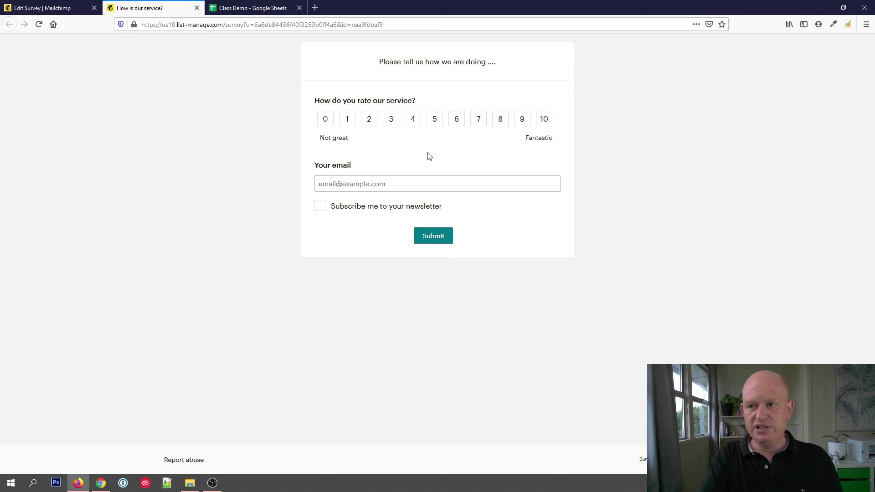
{"action": "left_click", "coordinate": [414, 186]}
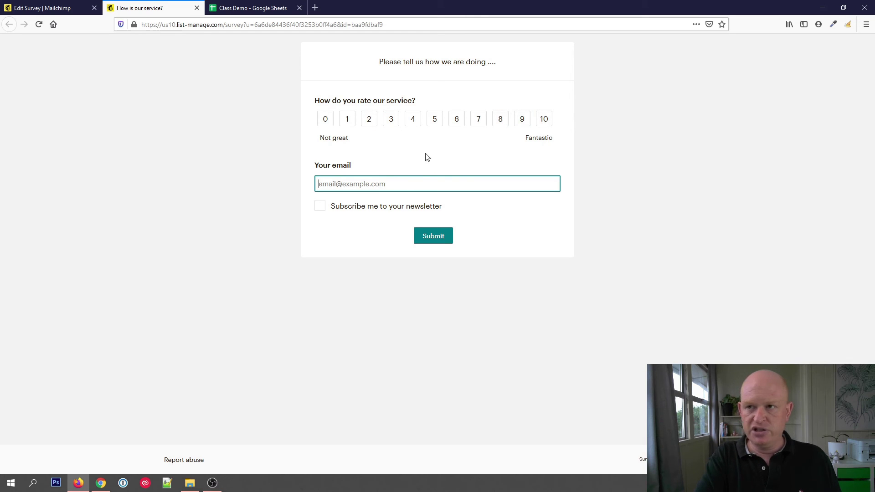
{"action": "left_click", "coordinate": [59, 7]}
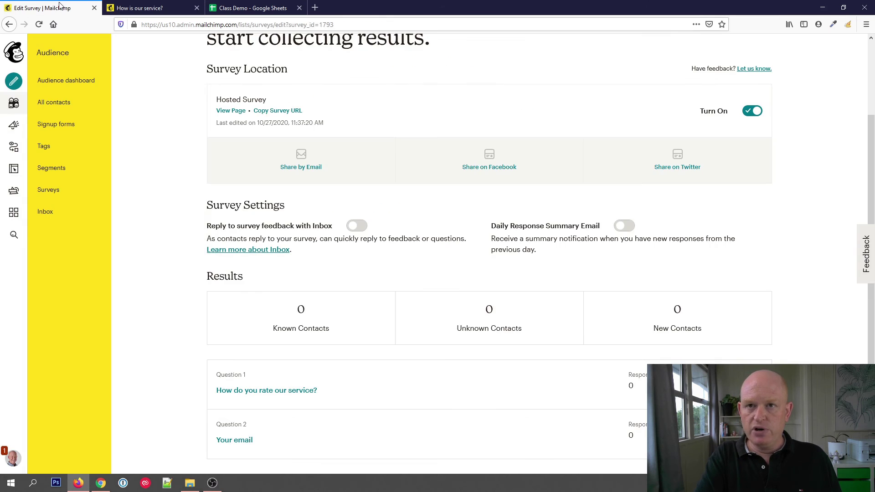
Choose the Share by Email tile under Survey Location
{"action": "left_click", "coordinate": [301, 163]}
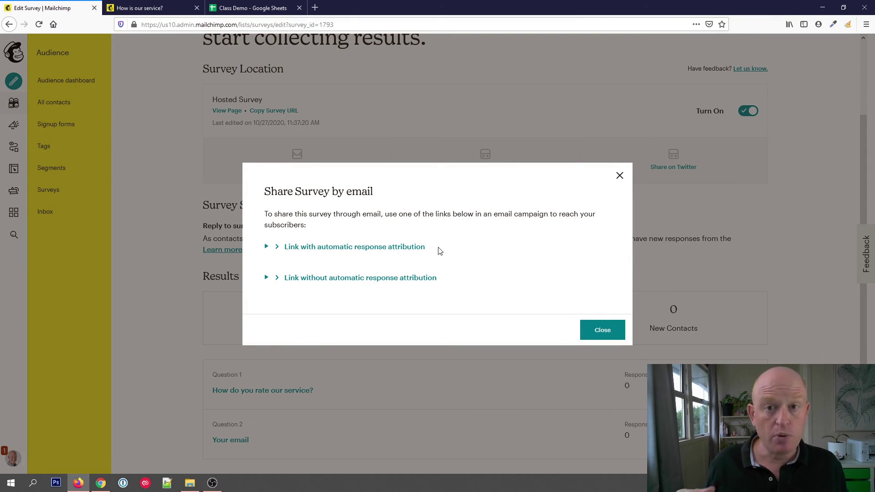
Reveal and select the attributed and unattributed survey links, then close the dialog
{"action": "left_click", "coordinate": [394, 249]}
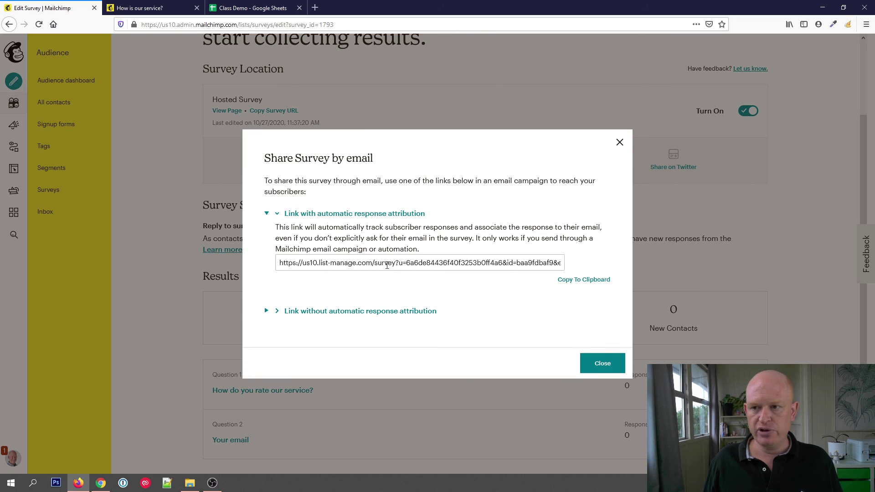
{"action": "left_click", "coordinate": [392, 265]}
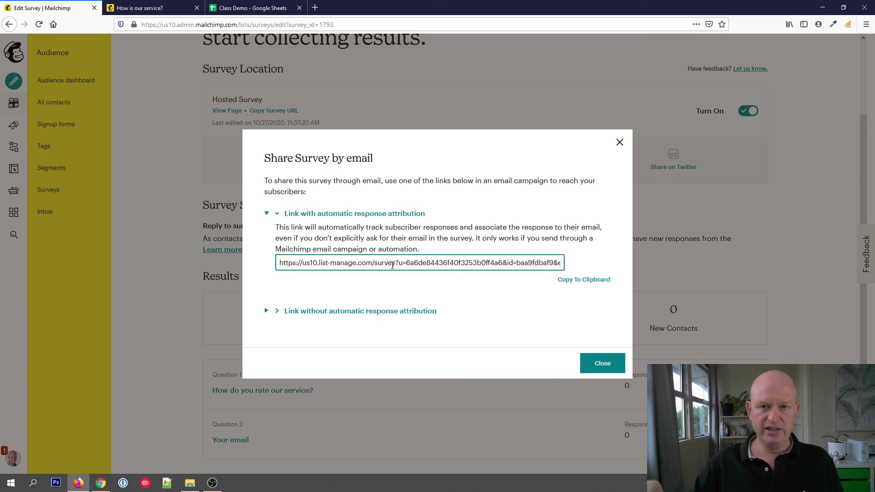
{"action": "left_click", "coordinate": [371, 311]}
{"action": "left_click", "coordinate": [401, 324]}
{"action": "left_click", "coordinate": [589, 393]}
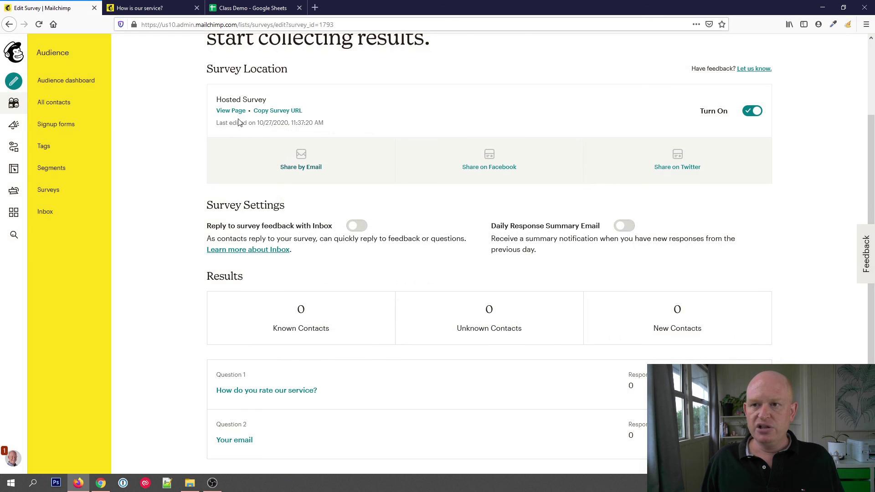